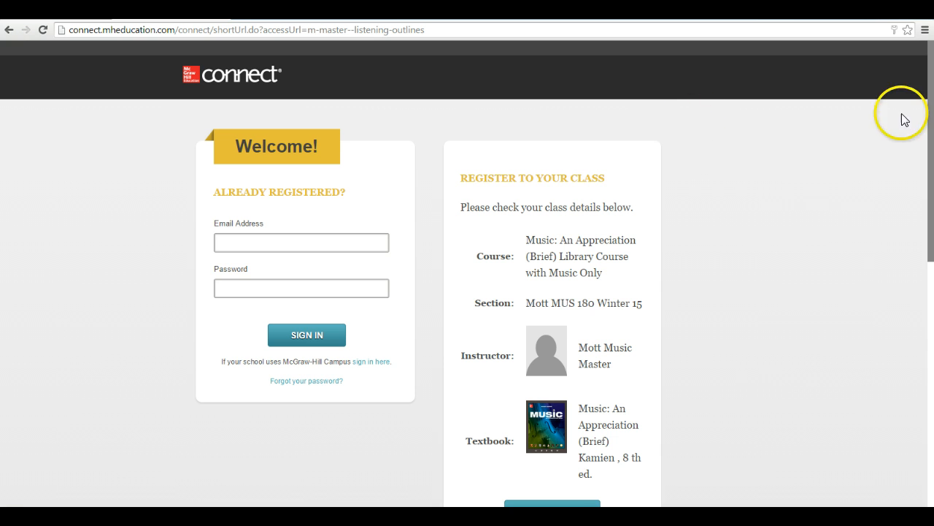
Choose REGISTER NOW under Register to Your Class on the Connect welcome page
{"action": "left_click_drag", "start_coordinate": [930, 109], "coordinate": [928, 144]}
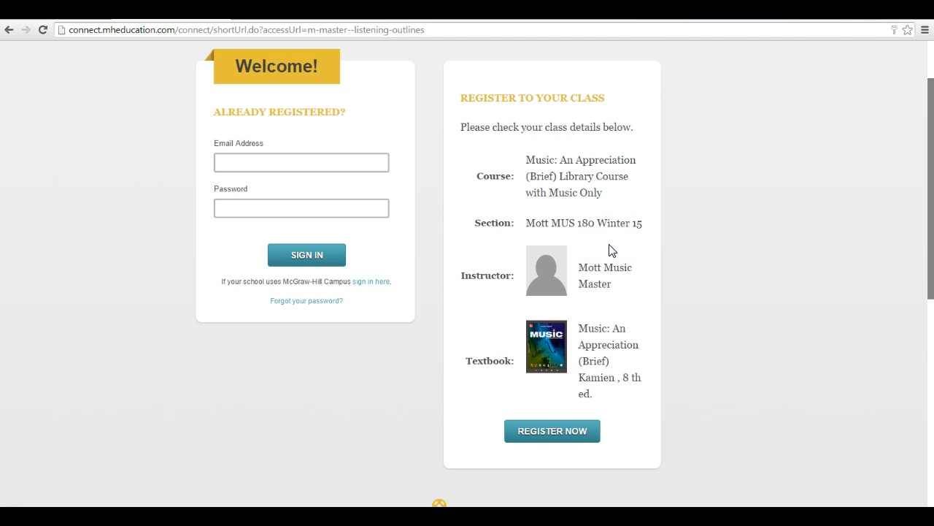
{"action": "left_click", "coordinate": [549, 431]}
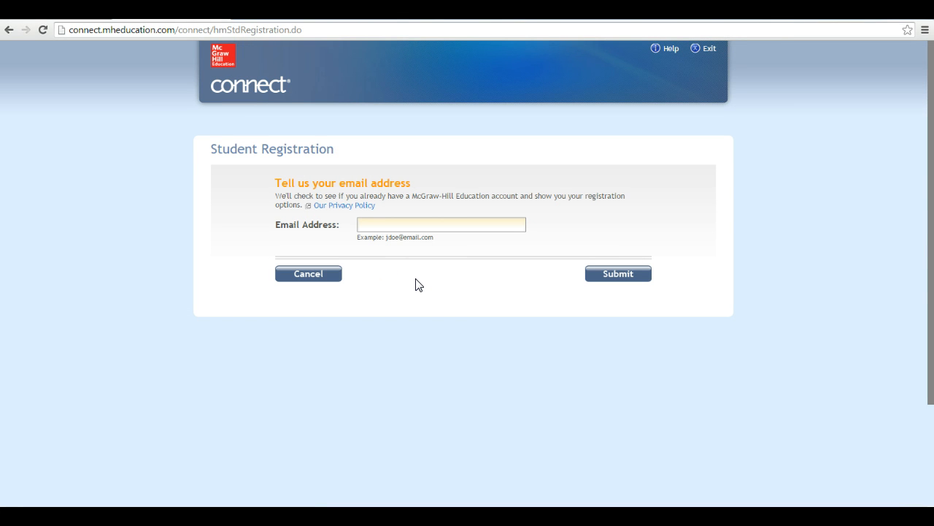
Enter the student's email address in the registration form and submit it
{"action": "left_click", "coordinate": [403, 227]}
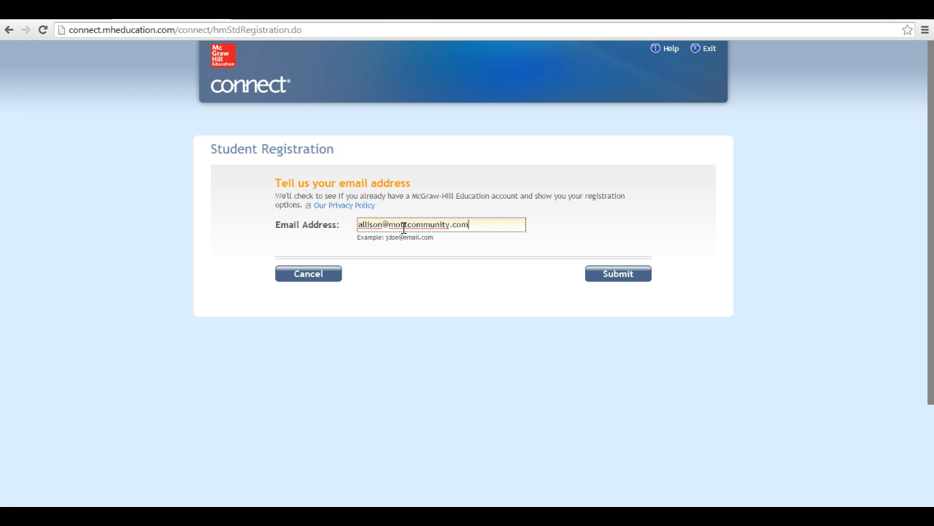
{"action": "left_click", "coordinate": [623, 281]}
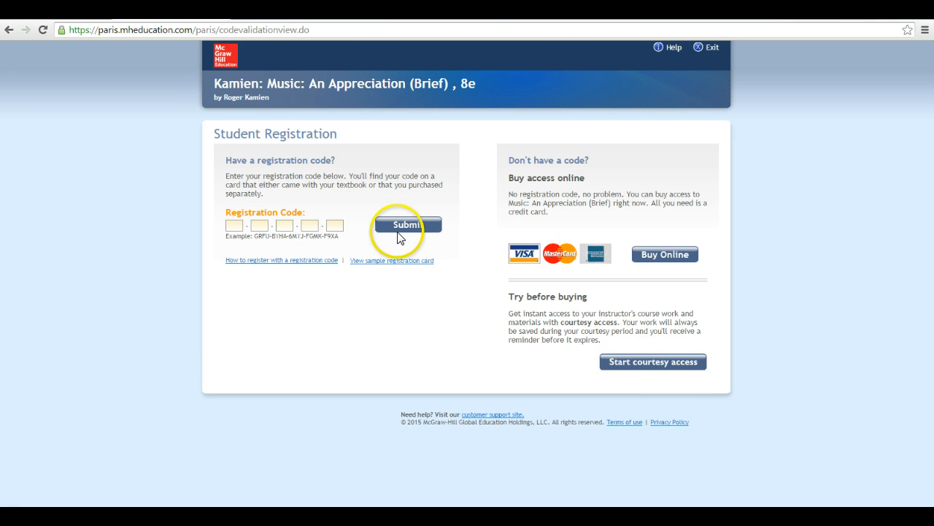
Start courtesy access and confirm the two-week trial offer
{"action": "left_click", "coordinate": [669, 362]}
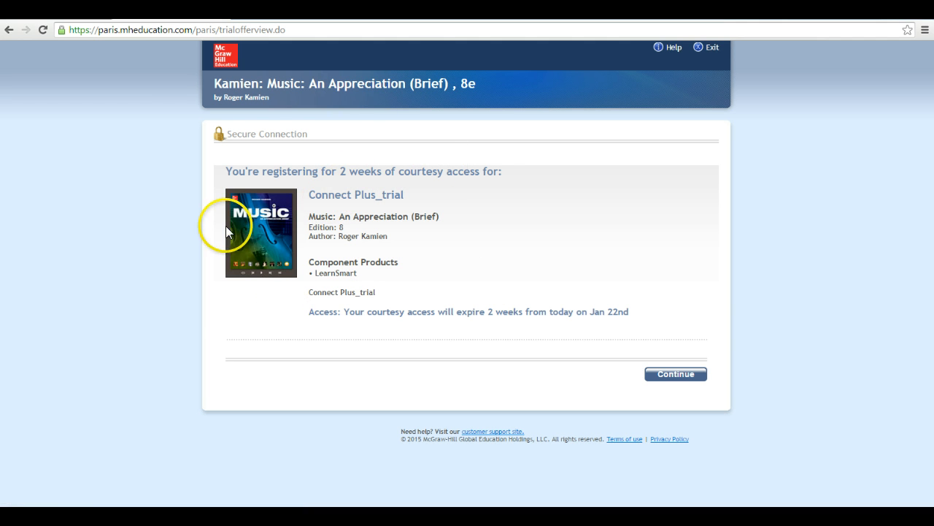
{"action": "left_click", "coordinate": [680, 372]}
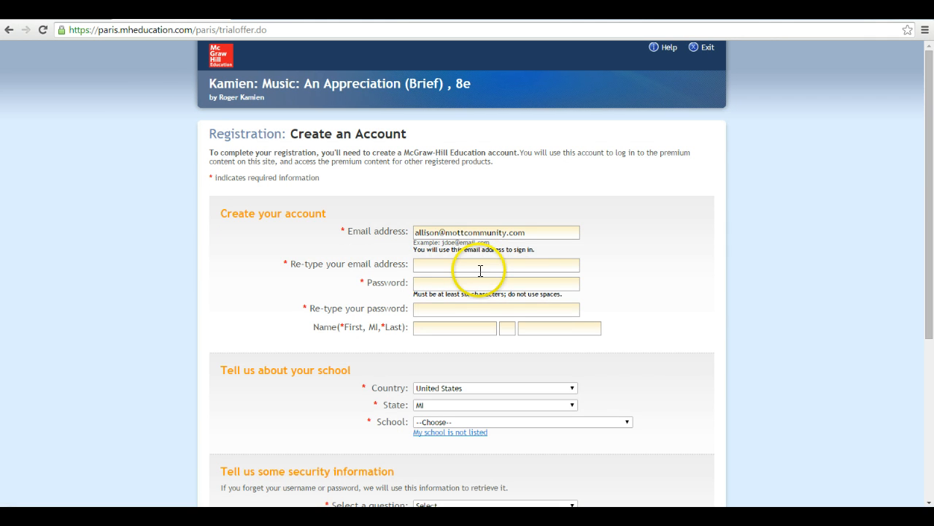
Re-type the email address, then enter and confirm the account password
{"action": "mouse_move", "coordinate": [929, 183]}
{"action": "left_mouse_down"}
{"action": "mouse_move", "coordinate": [932, 238]}
{"action": "mouse_move", "coordinate": [931, 198]}
{"action": "left_mouse_up"}
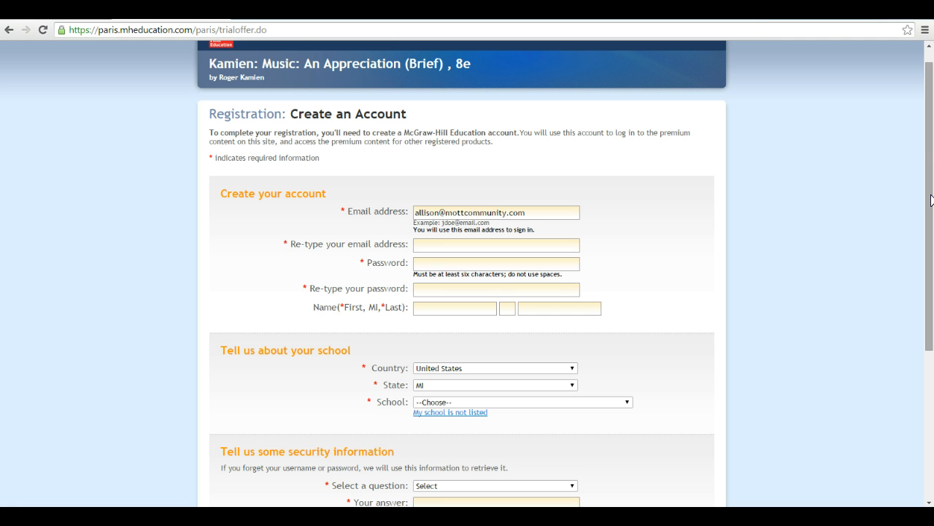
{"action": "left_click", "coordinate": [443, 247]}
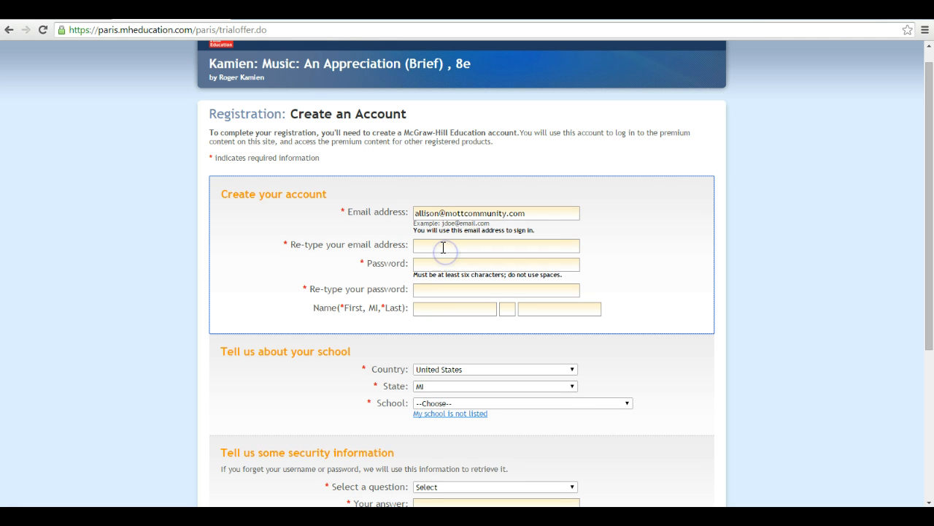
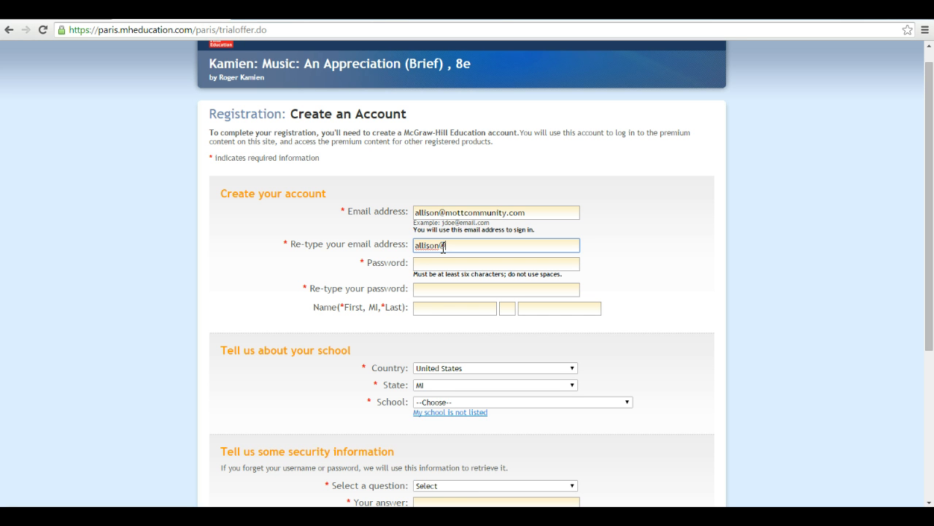
{"action": "key", "text": "Tab"}
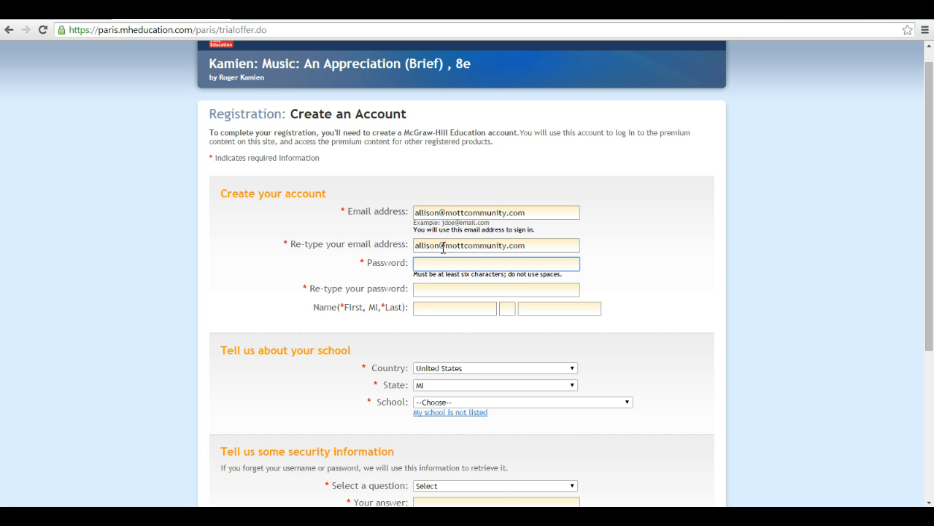
{"action": "type", "text": "********"}
{"action": "key", "text": "Tab"}
{"action": "type", "text": "********"}
Fill in the student's first name, middle initial and last name
{"action": "key", "text": "Tab"}
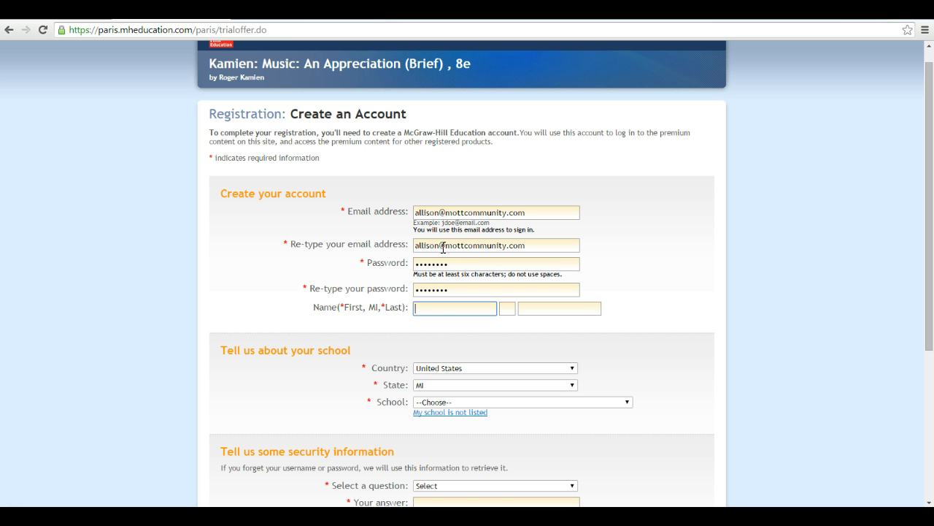
{"action": "key", "text": "Tab"}
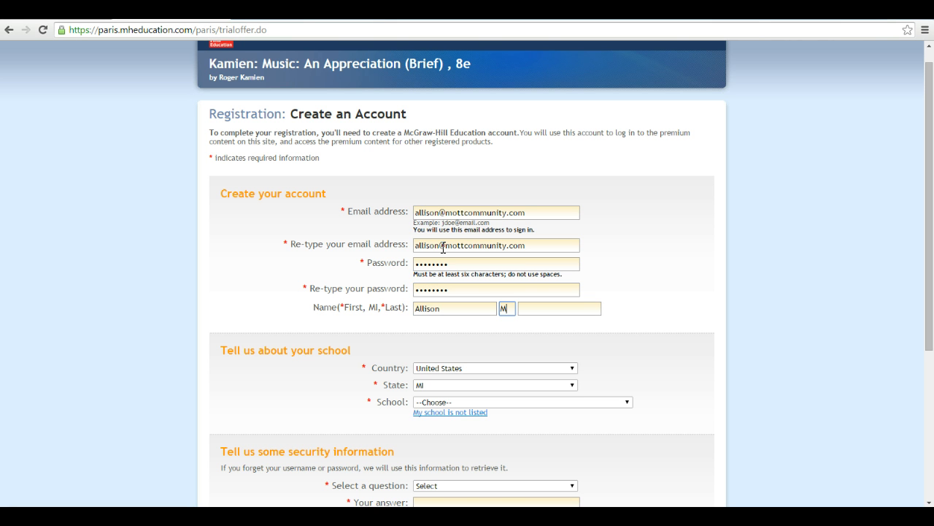
{"action": "key", "text": "Tab"}
{"action": "key", "text": "Tab"}
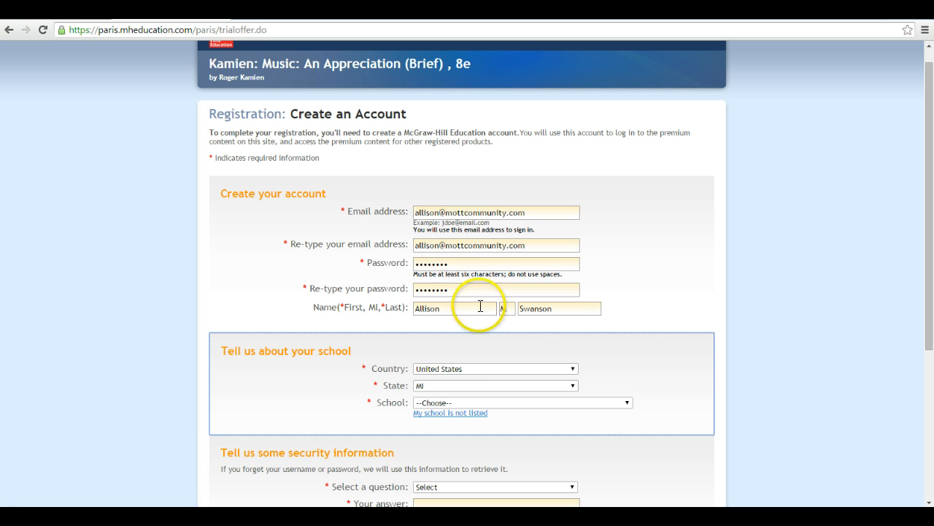
Keep United States as country and choose MOTT COMMUNITY COLLEGE (Flint) as the school
{"action": "left_click", "coordinate": [465, 367]}
{"action": "left_click", "coordinate": [454, 352]}
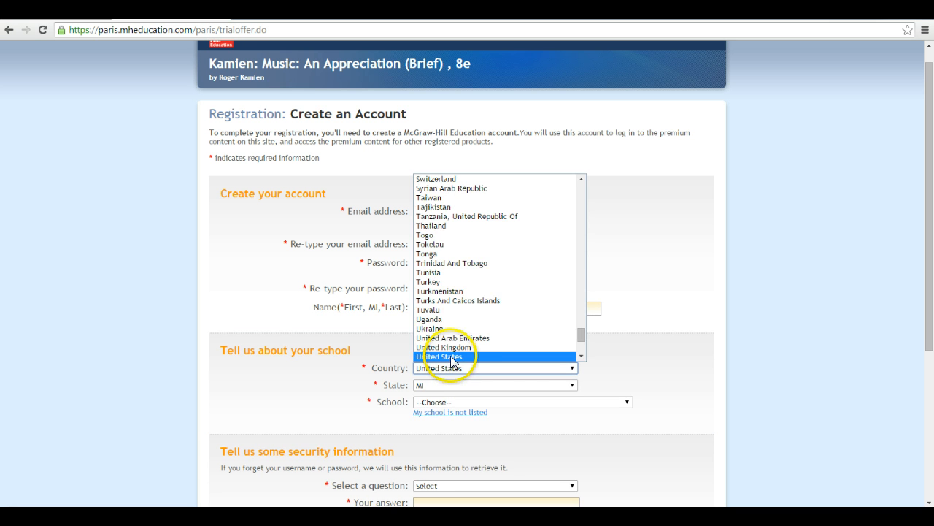
{"action": "left_click", "coordinate": [436, 402]}
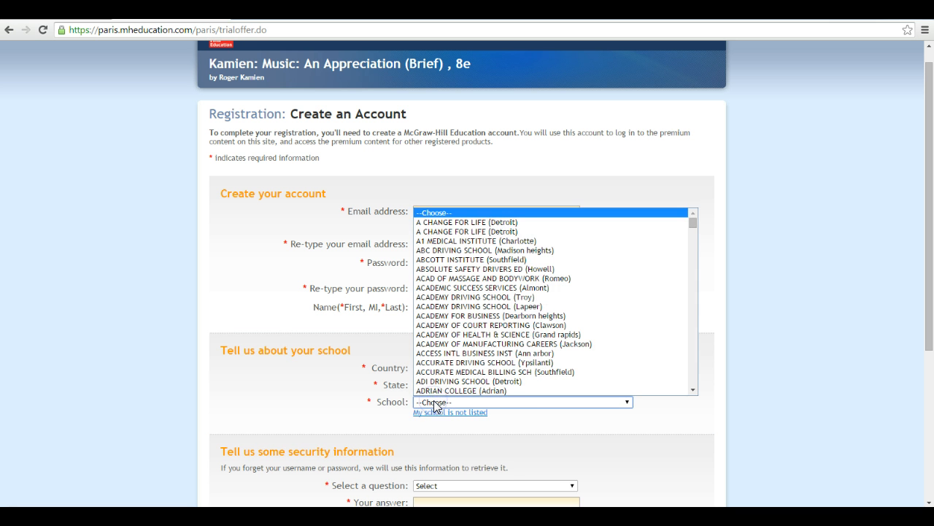
{"action": "type", "text": "mot"}
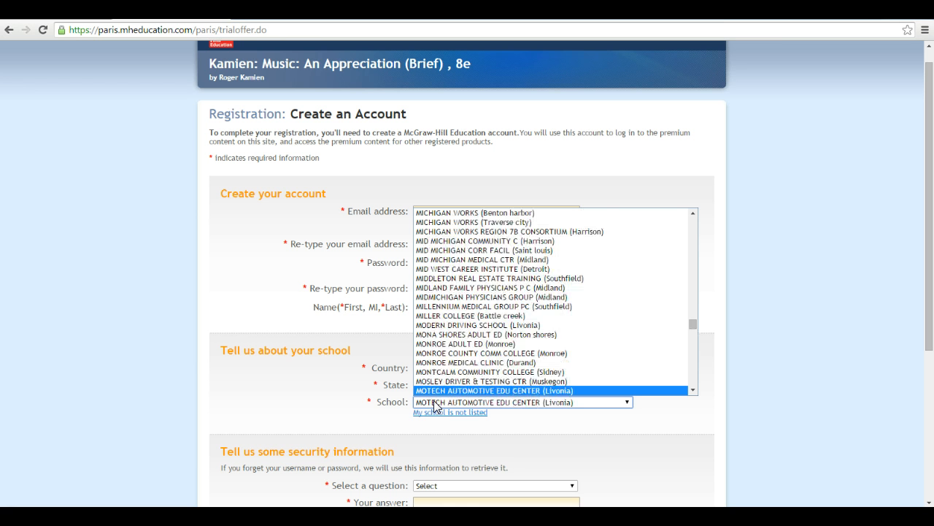
{"action": "key", "text": "Down"}
{"action": "key", "text": "Down"}
{"action": "key", "text": "Down"}
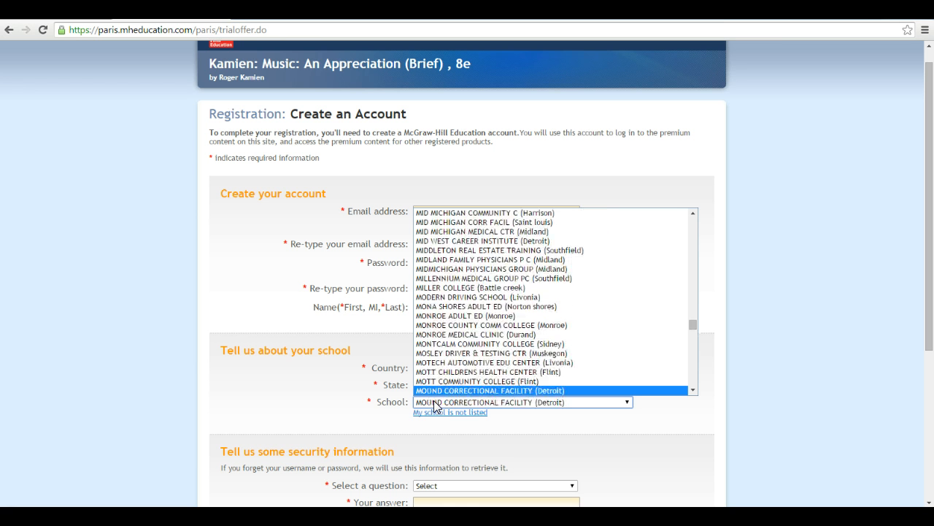
{"action": "key", "text": "Up"}
{"action": "left_click", "coordinate": [453, 382]}
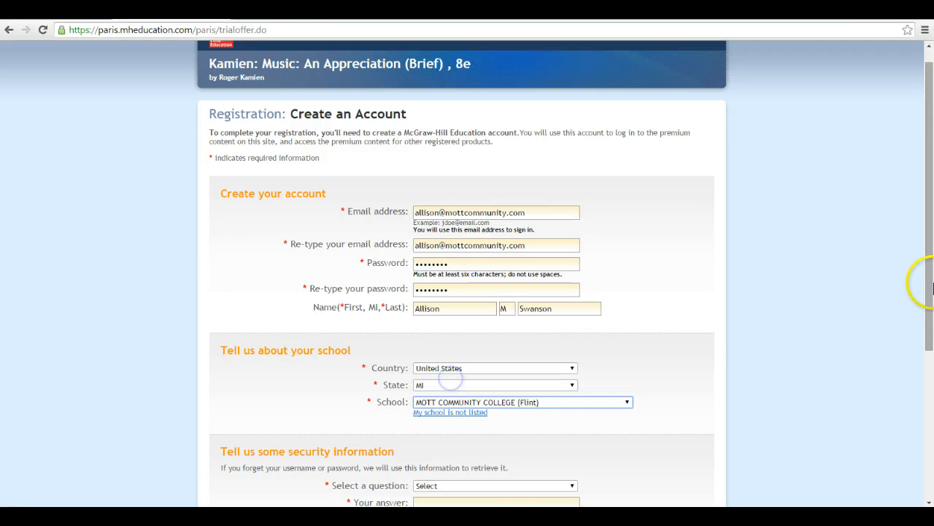
Pick the favorite city security question and enter the security answer
{"action": "left_click_drag", "start_coordinate": [929, 294], "coordinate": [930, 390]}
{"action": "left_click", "coordinate": [426, 333]}
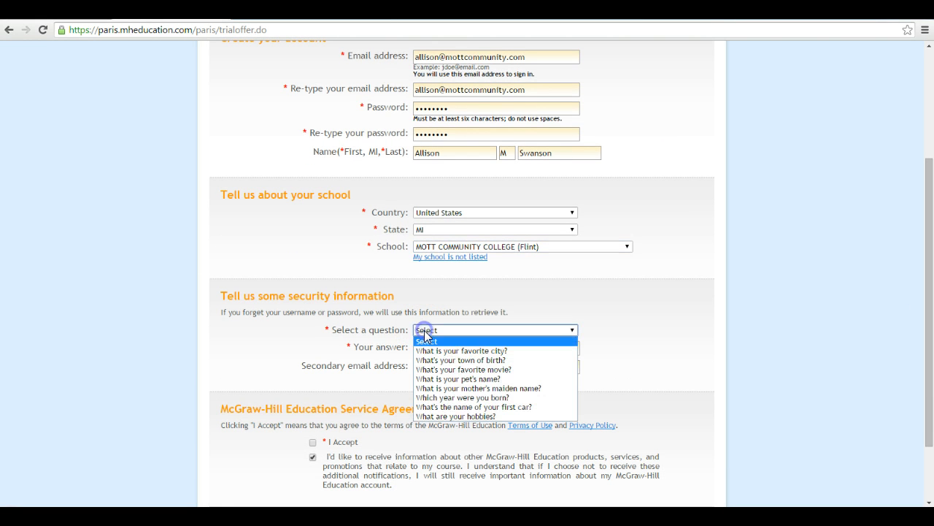
{"action": "left_click", "coordinate": [427, 349]}
{"action": "left_click", "coordinate": [427, 348]}
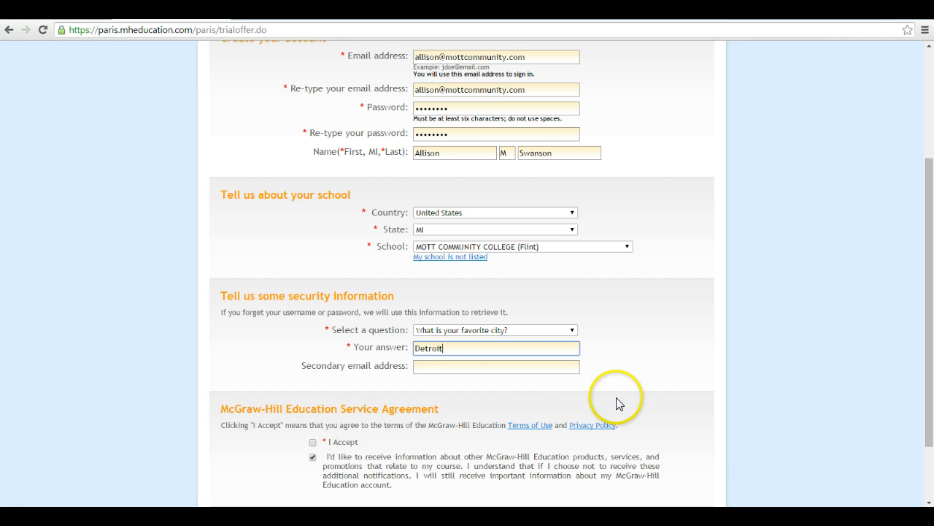
Accept the terms of use, opt out of promotional information, and complete registration
{"action": "scroll", "coordinate": [933, 310], "scroll_direction": "down", "scroll_amount": 1}
{"action": "left_click", "coordinate": [312, 359]}
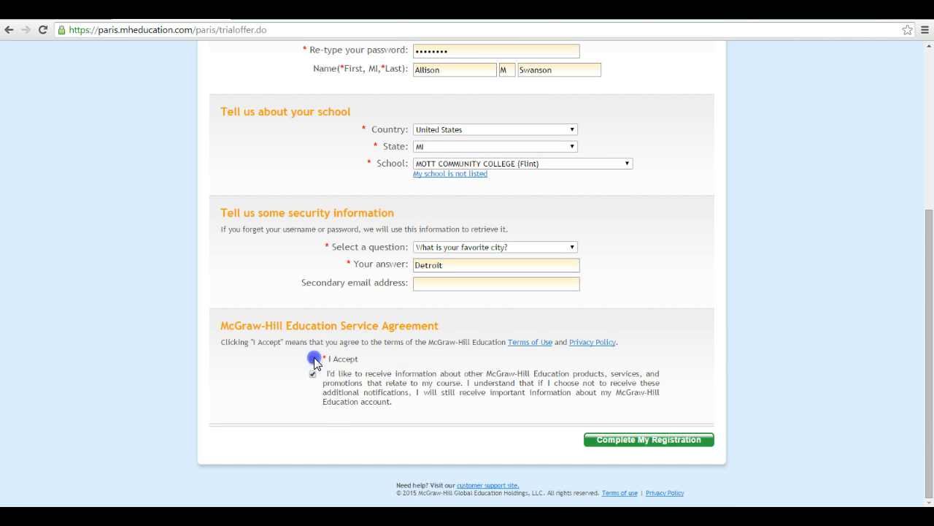
{"action": "left_click", "coordinate": [312, 374]}
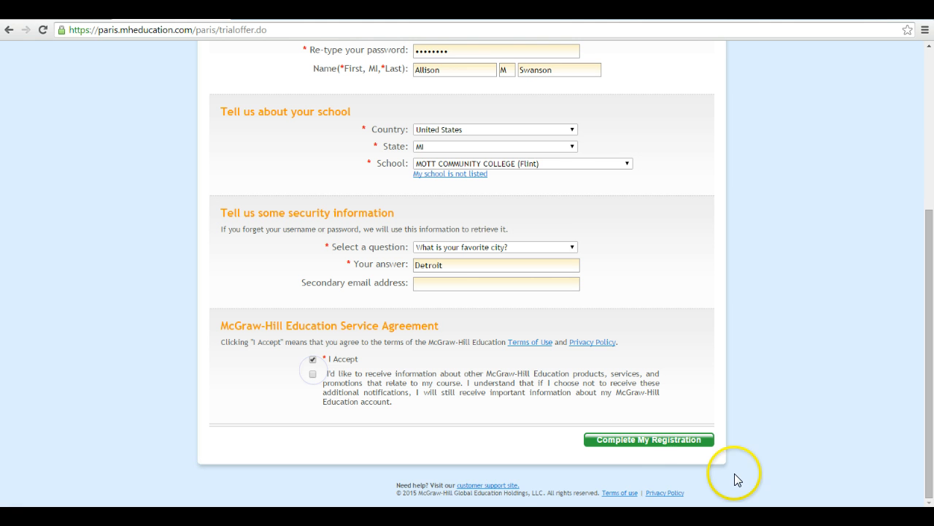
{"action": "left_click", "coordinate": [680, 439]}
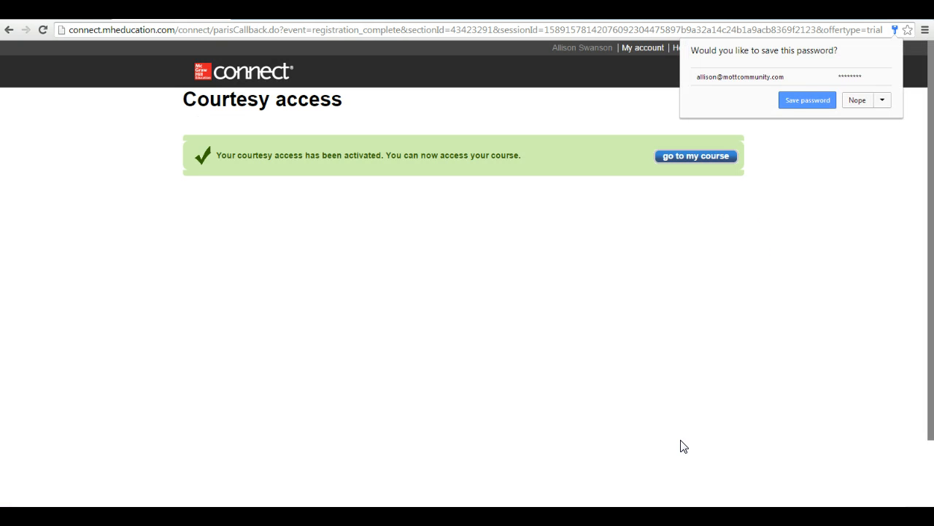
{"action": "left_click", "coordinate": [854, 100]}
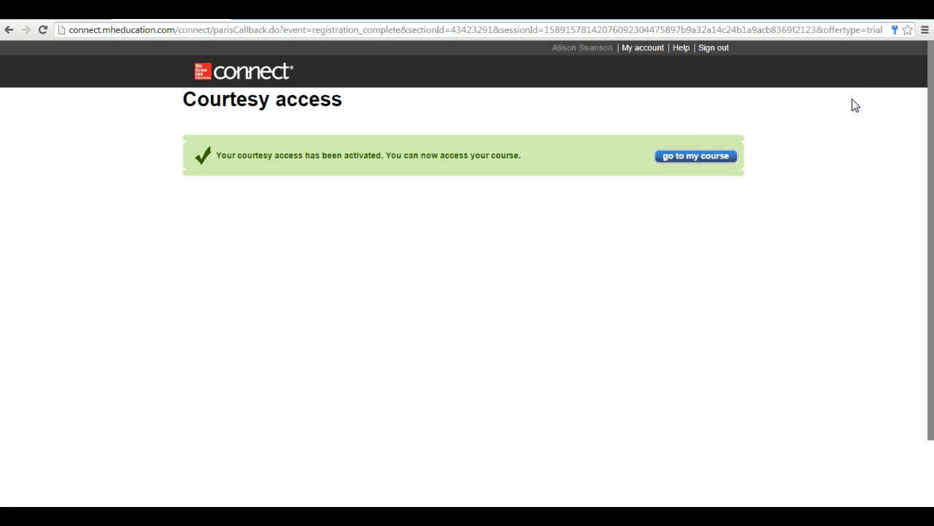
{"action": "left_click", "coordinate": [717, 156]}
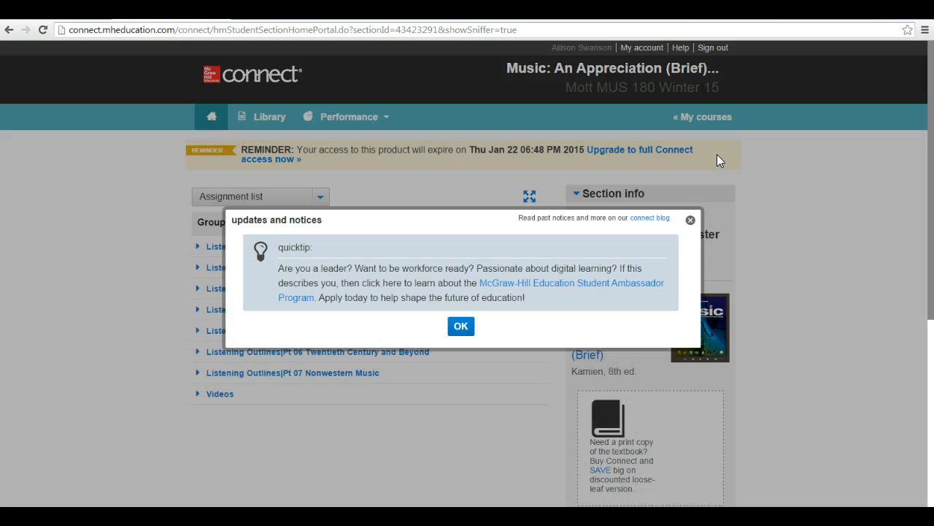
{"action": "left_click", "coordinate": [467, 327]}
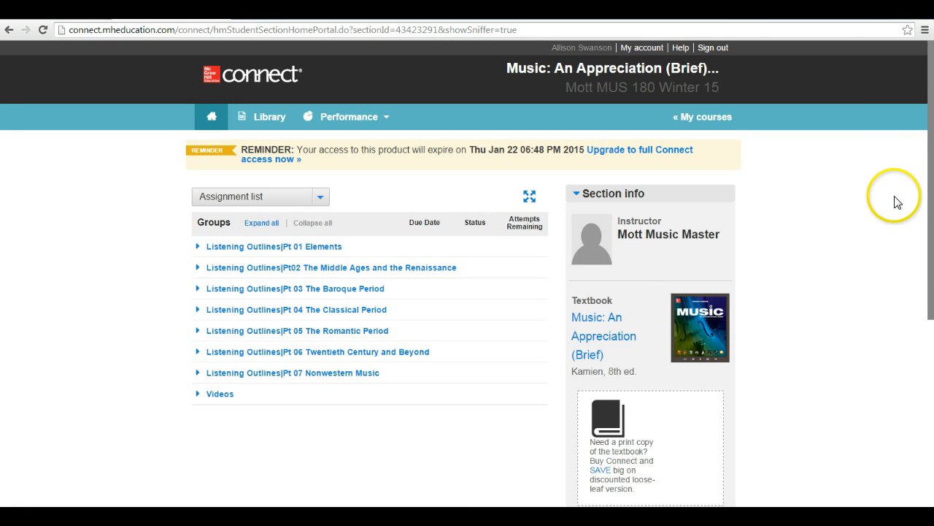
{"action": "left_click_drag", "start_coordinate": [931, 99], "coordinate": [905, 118]}
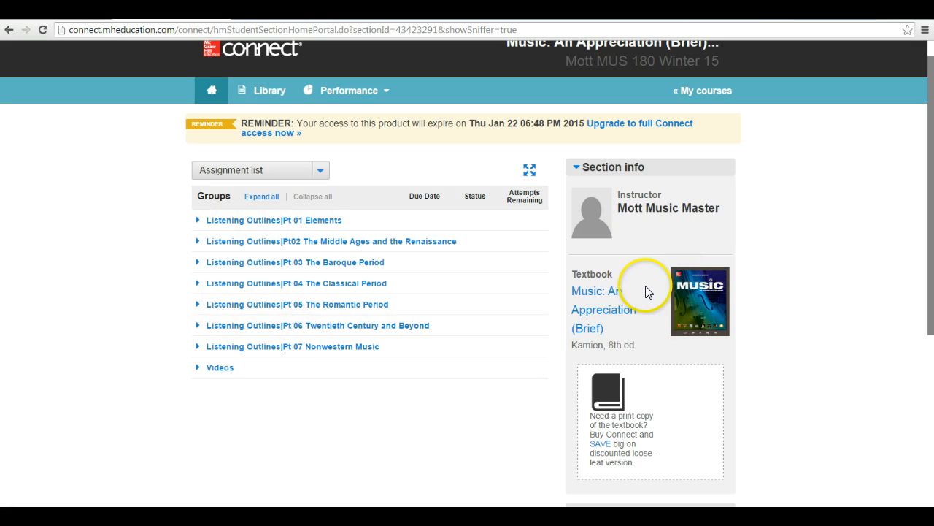
{"action": "left_click", "coordinate": [234, 219]}
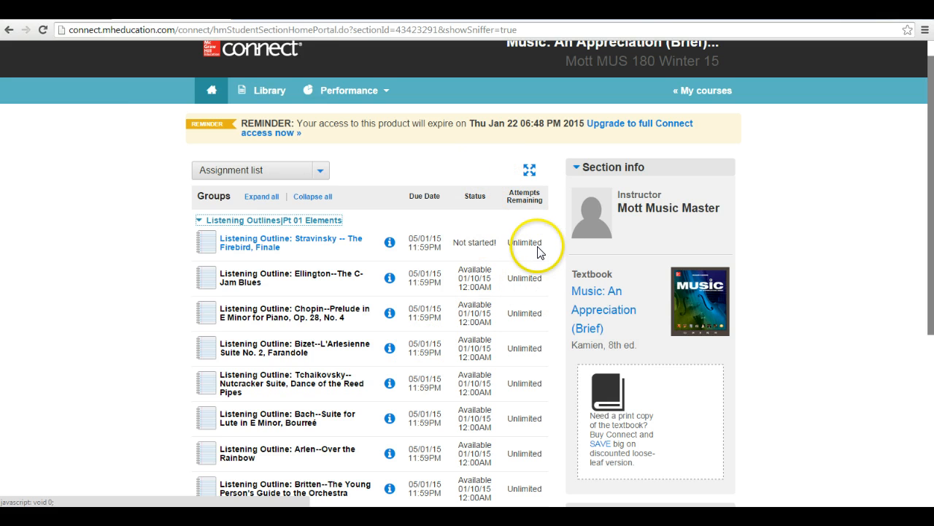
{"action": "left_click_drag", "start_coordinate": [929, 182], "coordinate": [931, 387]}
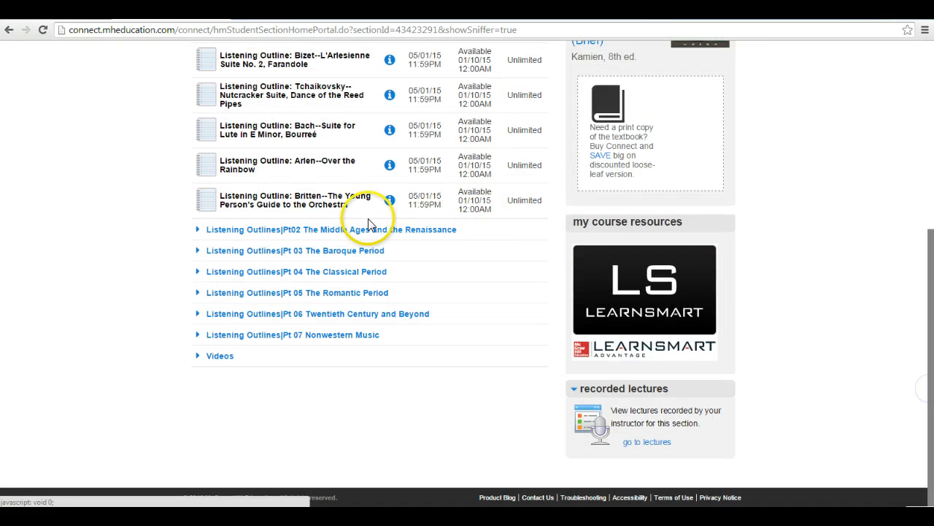
{"action": "left_click", "coordinate": [307, 229]}
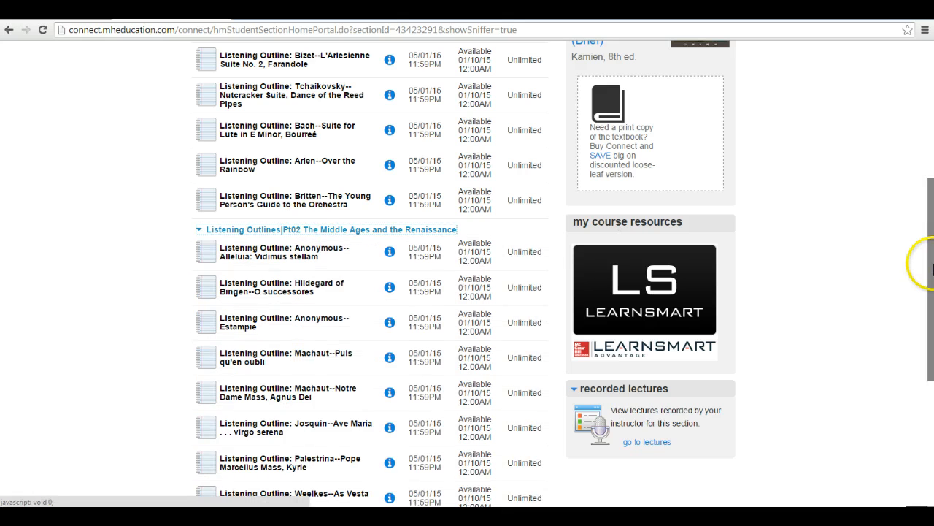
{"action": "left_click_drag", "start_coordinate": [921, 261], "coordinate": [932, 108]}
{"action": "left_click", "coordinate": [274, 289]}
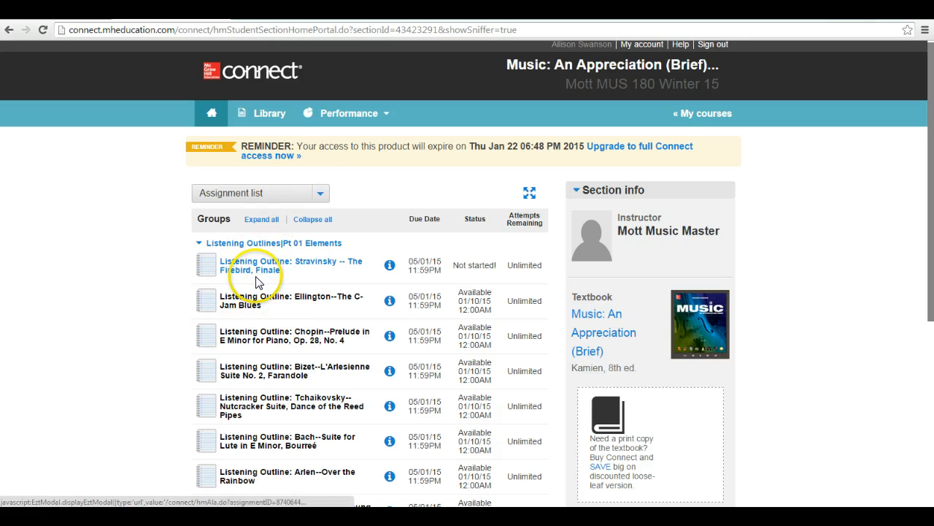
Open the Stravinsky -- The Firebird, Finale listening outline assignment and start it
{"action": "left_click", "coordinate": [254, 274]}
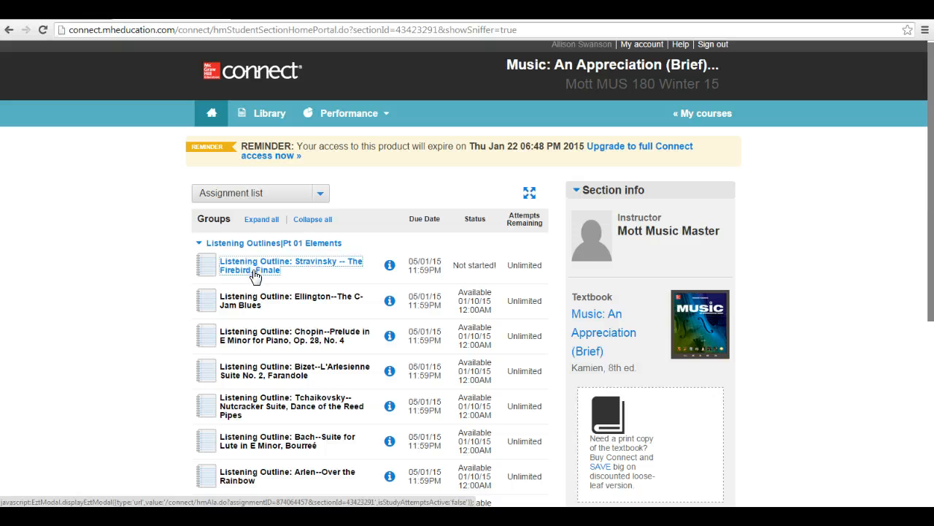
{"action": "left_click", "coordinate": [255, 275]}
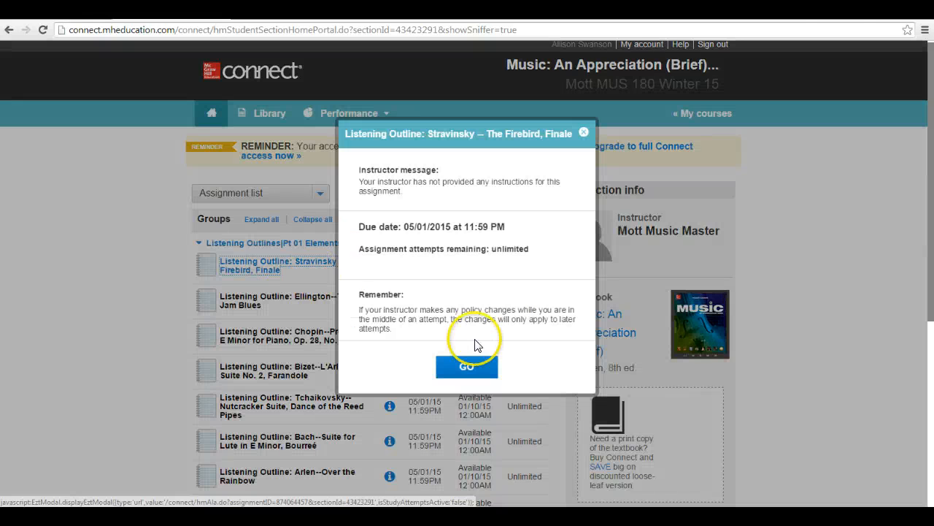
{"action": "left_click", "coordinate": [469, 367]}
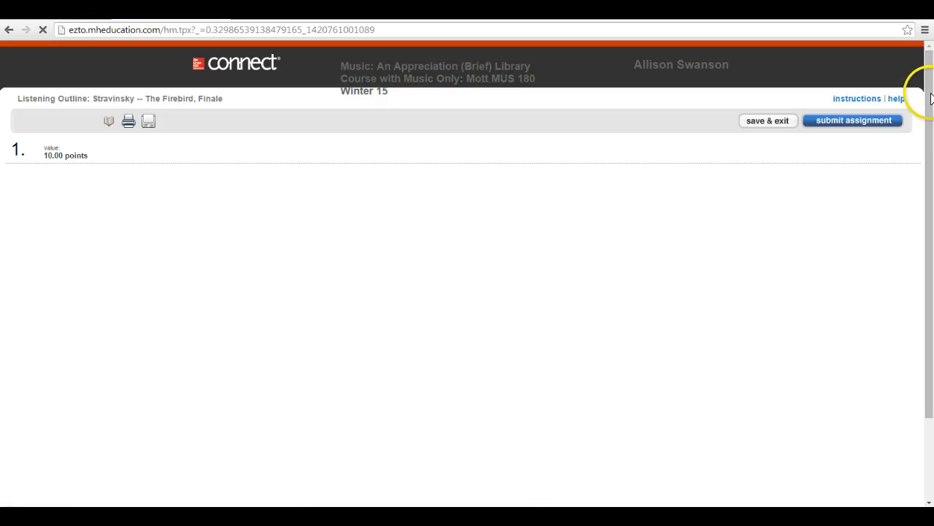
{"action": "left_click_drag", "start_coordinate": [931, 133], "coordinate": [930, 184]}
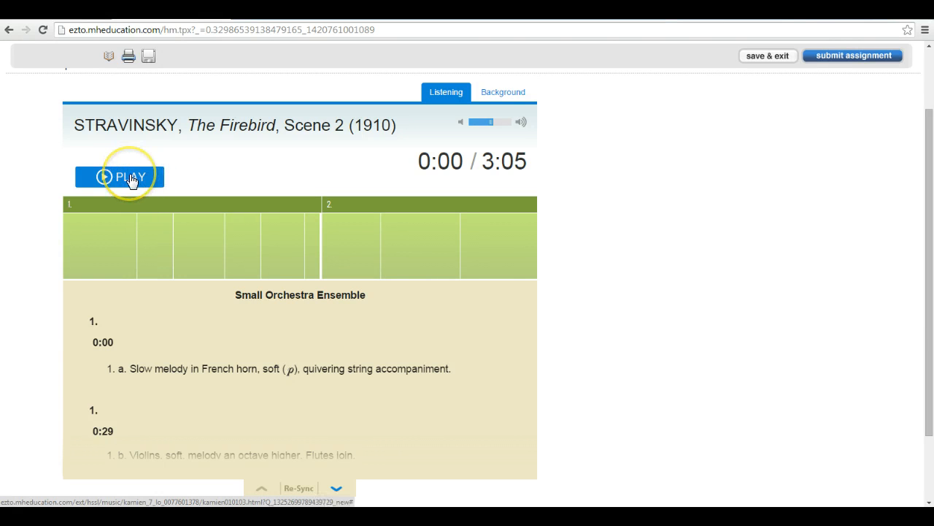
Play the Firebird recording, scrub ahead and back, pause at 0:31, then save and exit
{"action": "left_click", "coordinate": [132, 181]}
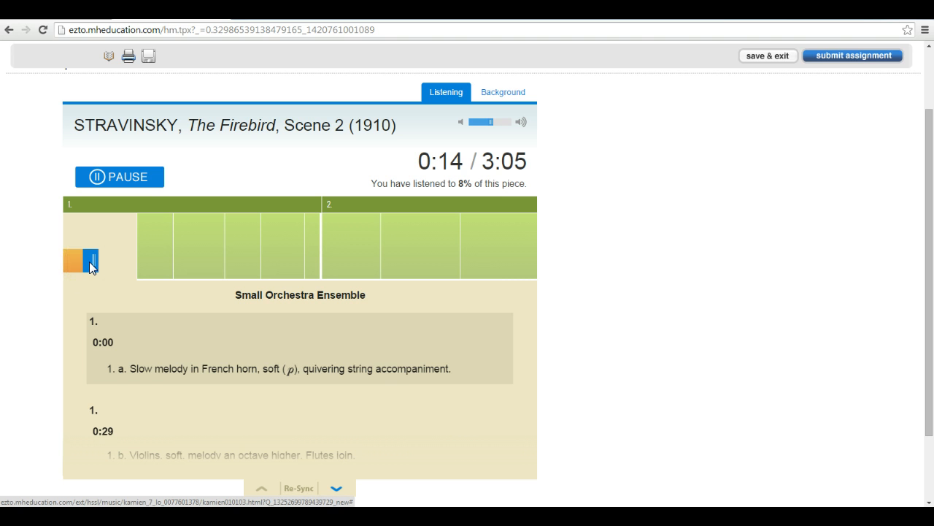
{"action": "left_click_drag", "start_coordinate": [89, 261], "coordinate": [499, 241]}
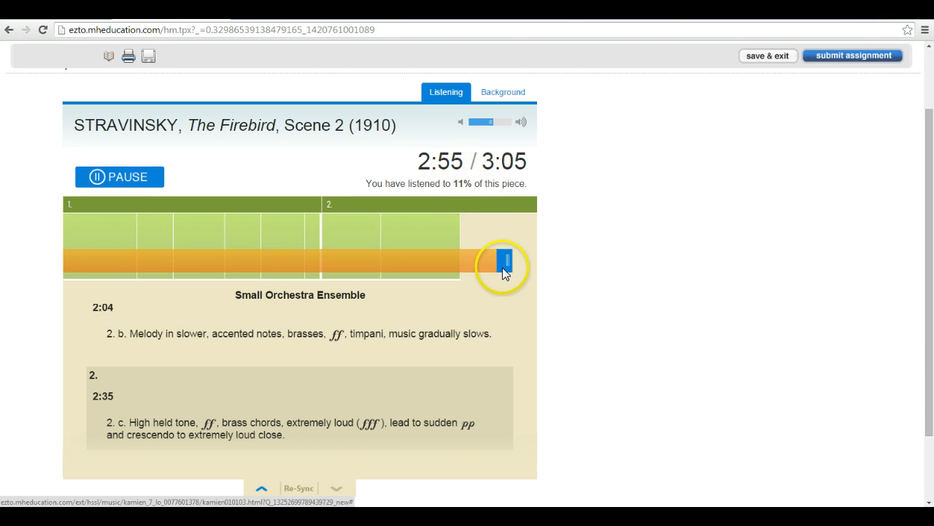
{"action": "mouse_move", "coordinate": [502, 268]}
{"action": "left_mouse_down"}
{"action": "mouse_move", "coordinate": [325, 285]}
{"action": "mouse_move", "coordinate": [104, 287]}
{"action": "left_mouse_up"}
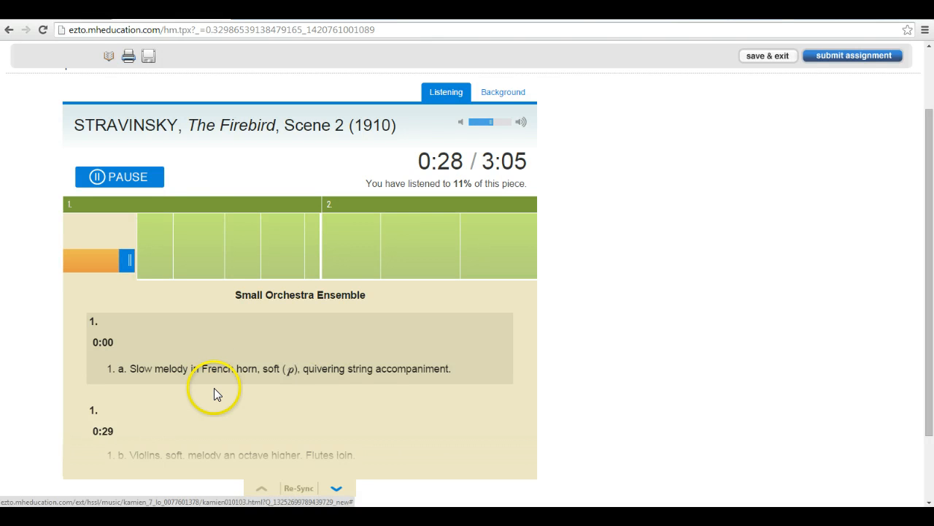
{"action": "left_click", "coordinate": [143, 189]}
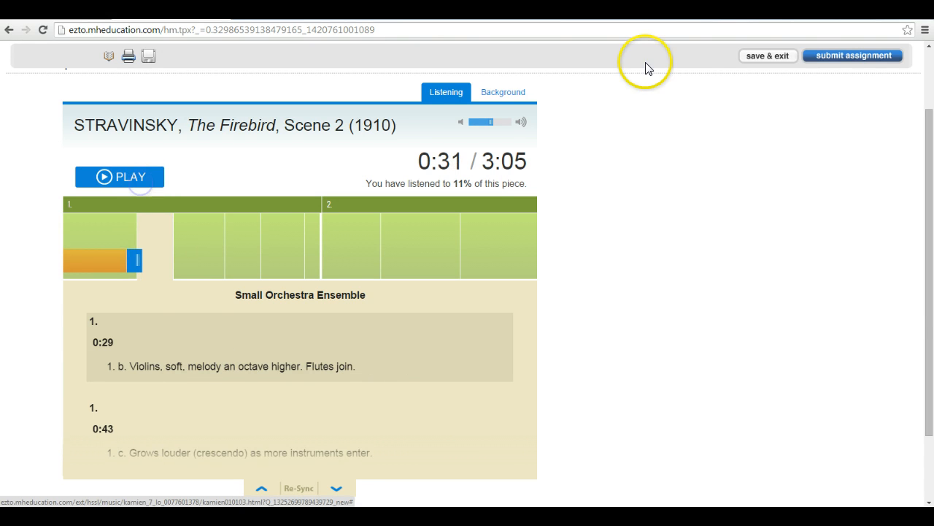
{"action": "left_click", "coordinate": [760, 57]}
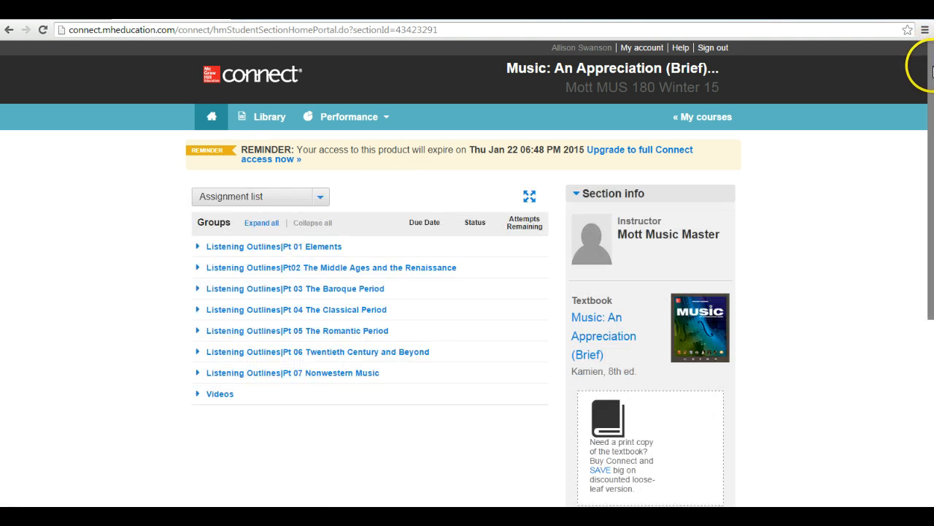
Open the course ebook from the textbook cover
{"action": "left_click_drag", "start_coordinate": [931, 67], "coordinate": [932, 130]}
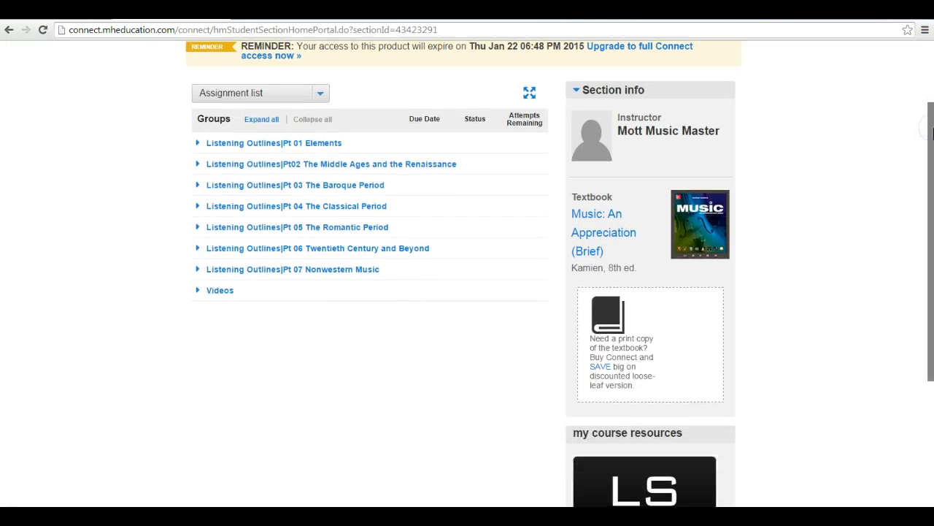
{"action": "left_click", "coordinate": [699, 210]}
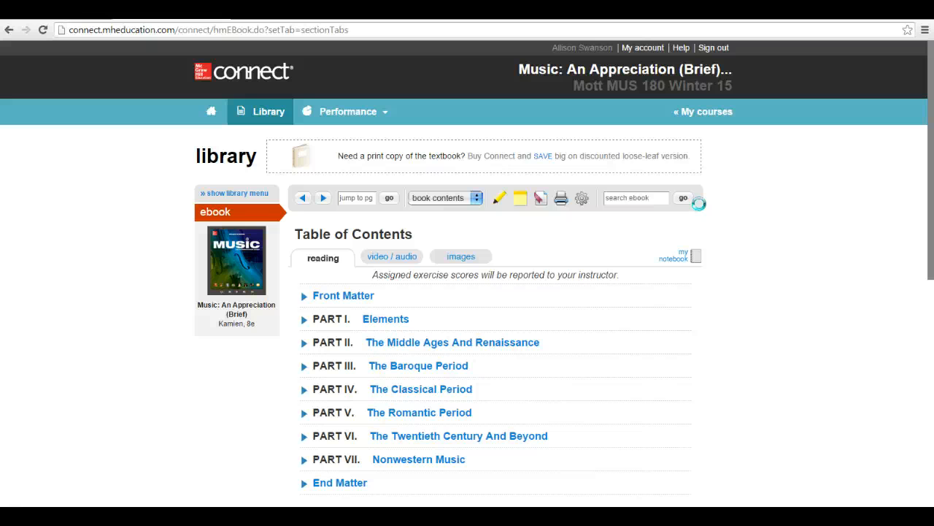
{"action": "left_click_drag", "start_coordinate": [931, 178], "coordinate": [931, 293]}
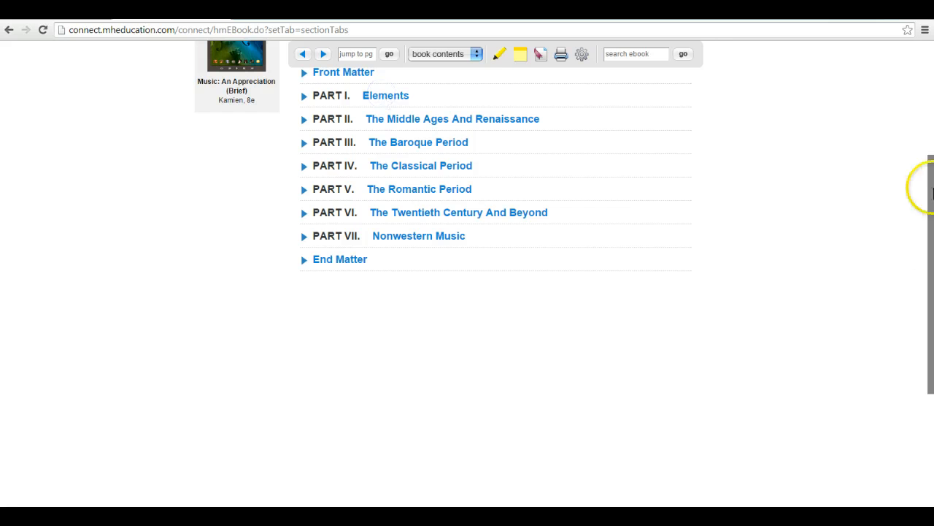
{"action": "left_click_drag", "start_coordinate": [930, 209], "coordinate": [930, 156]}
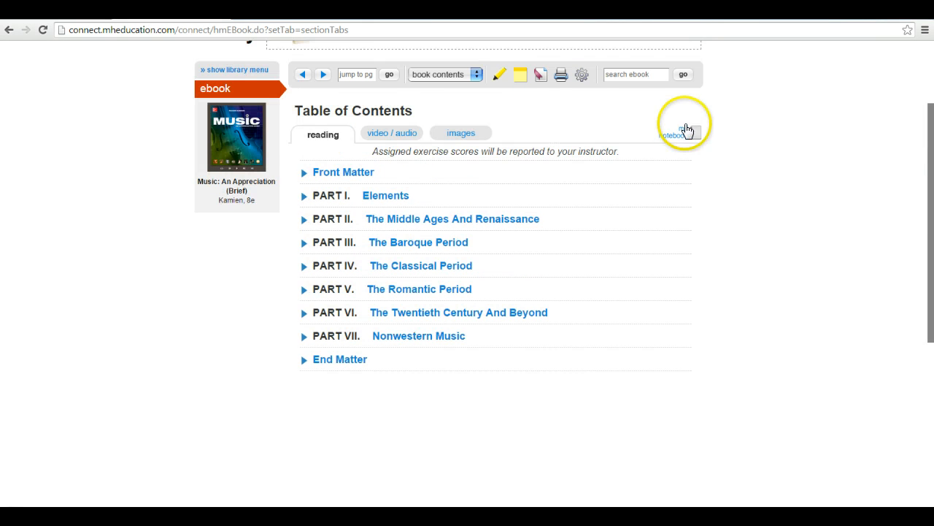
Expand PART III The Baroque Period and open Chapter 2, Music In Baroque Society
{"action": "left_click", "coordinate": [365, 72]}
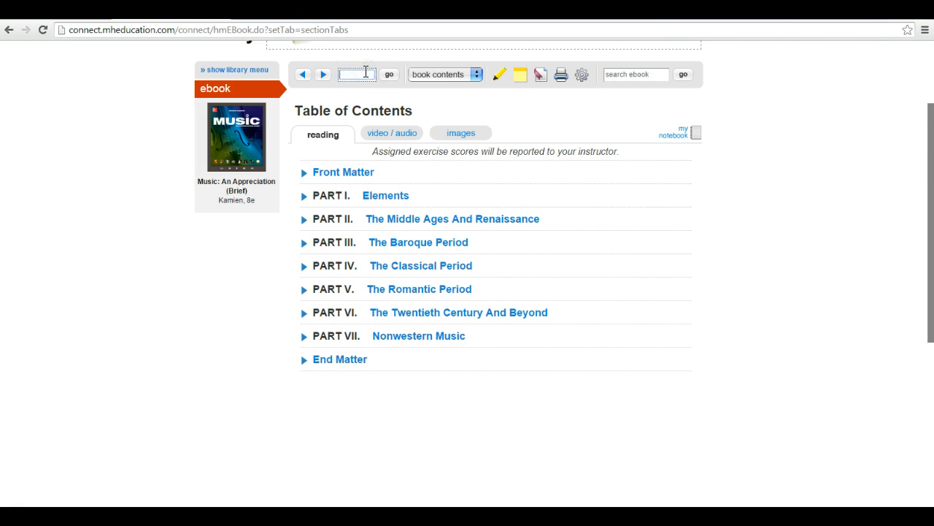
{"action": "left_click", "coordinate": [886, 159]}
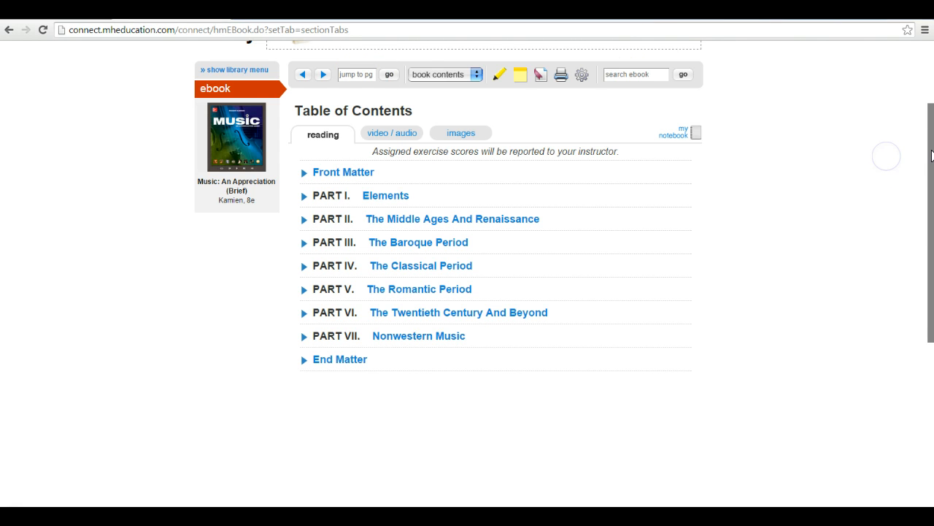
{"action": "scroll", "coordinate": [417, 163], "scroll_direction": "down", "scroll_amount": 1}
{"action": "left_click", "coordinate": [304, 208]}
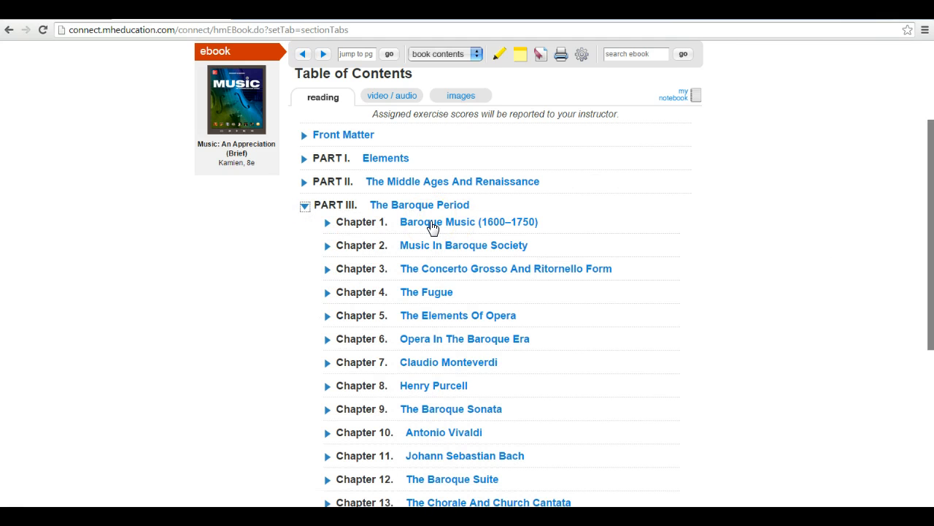
{"action": "left_click", "coordinate": [428, 245]}
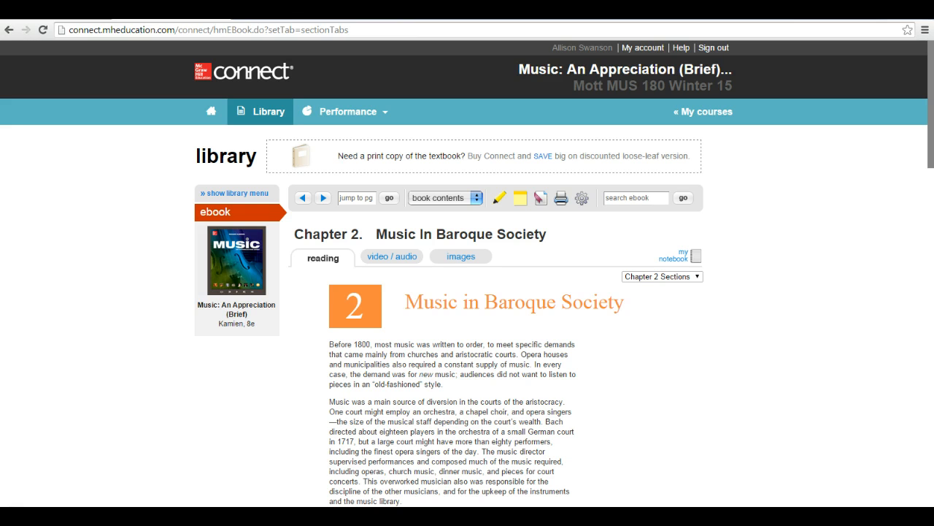
Run the Connect Tech Support slide show from the beginning and advance to the CXG contact slide
{"action": "mouse_move", "coordinate": [195, 516]}
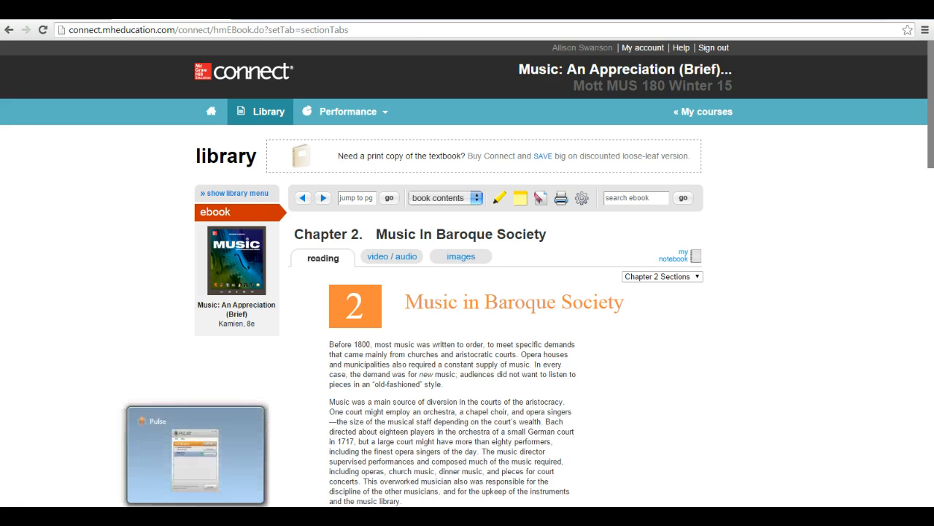
{"action": "mouse_move", "coordinate": [232, 516]}
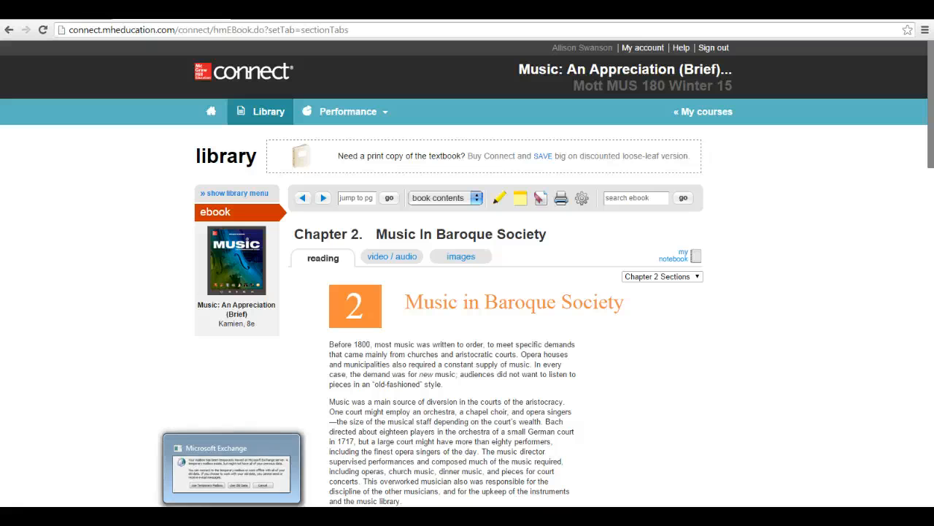
{"action": "mouse_move", "coordinate": [123, 516]}
{"action": "mouse_move", "coordinate": [159, 515]}
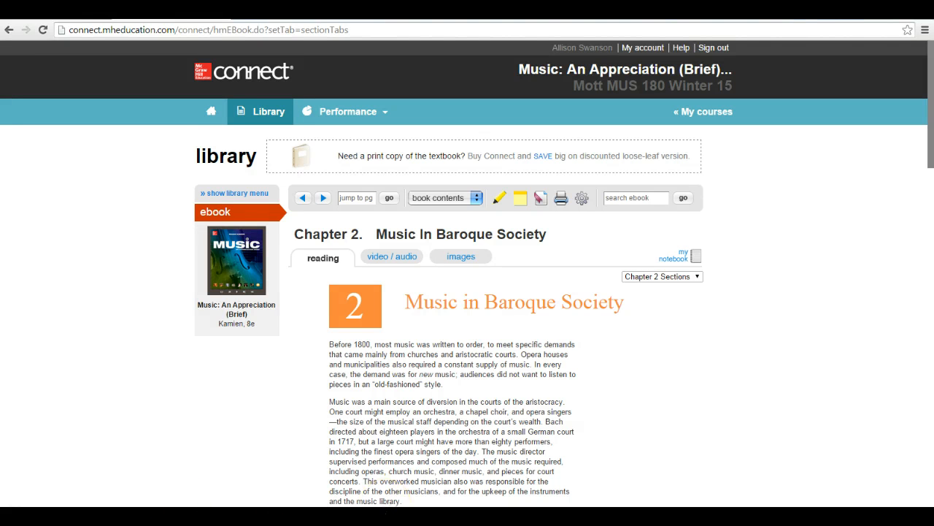
{"action": "left_click", "coordinate": [268, 515]}
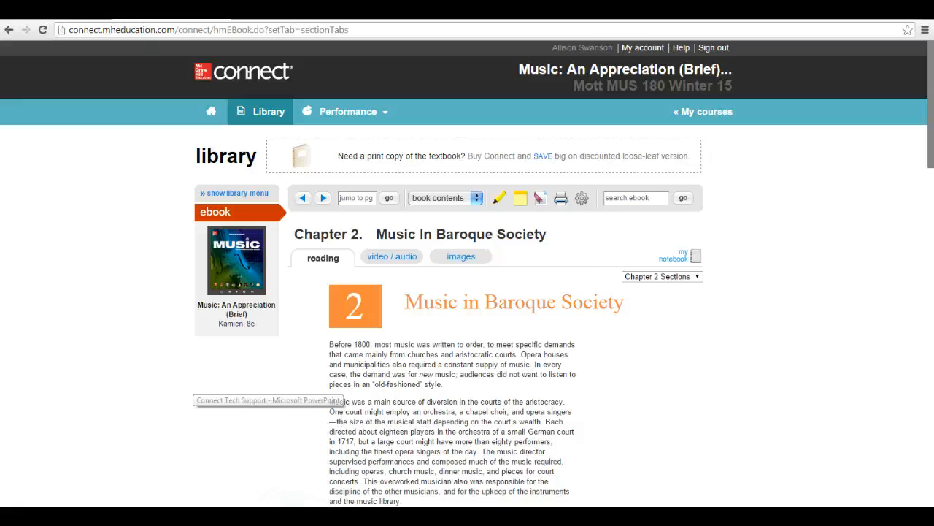
{"action": "left_click", "coordinate": [17, 45]}
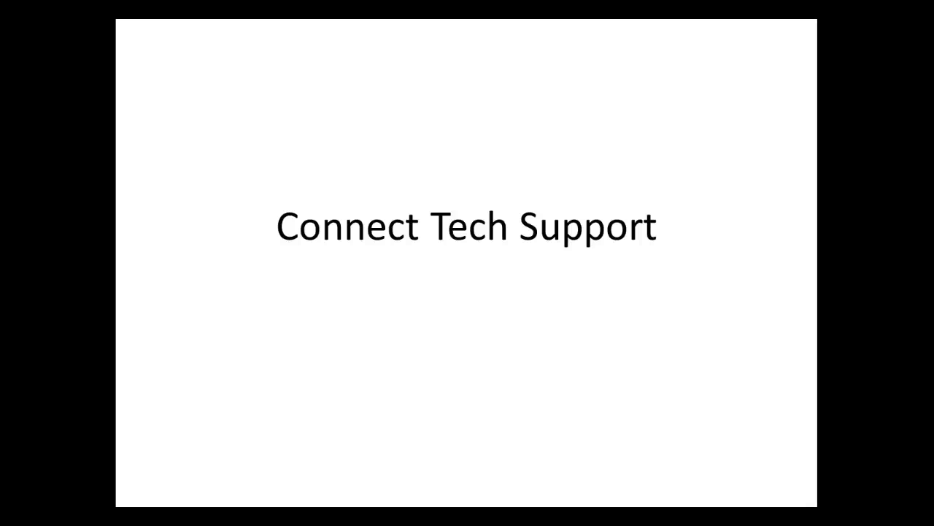
{"action": "key", "text": "Right"}
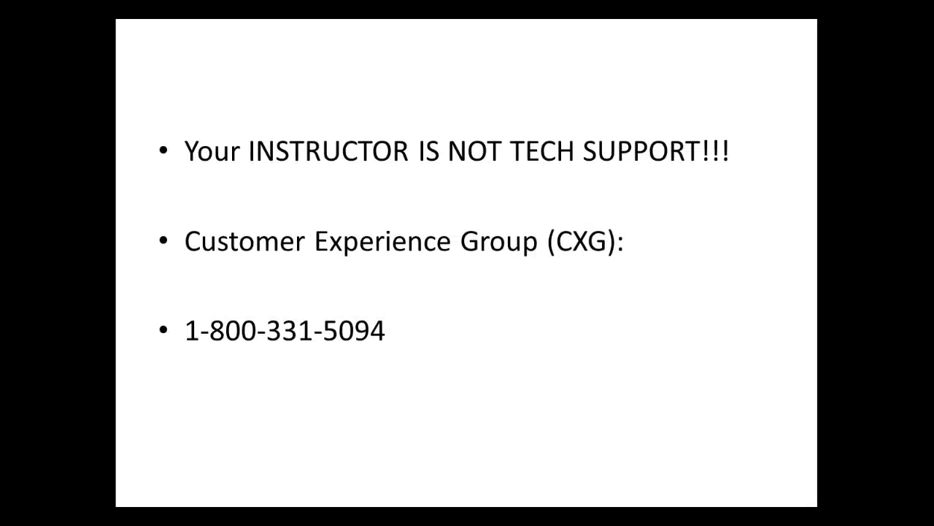